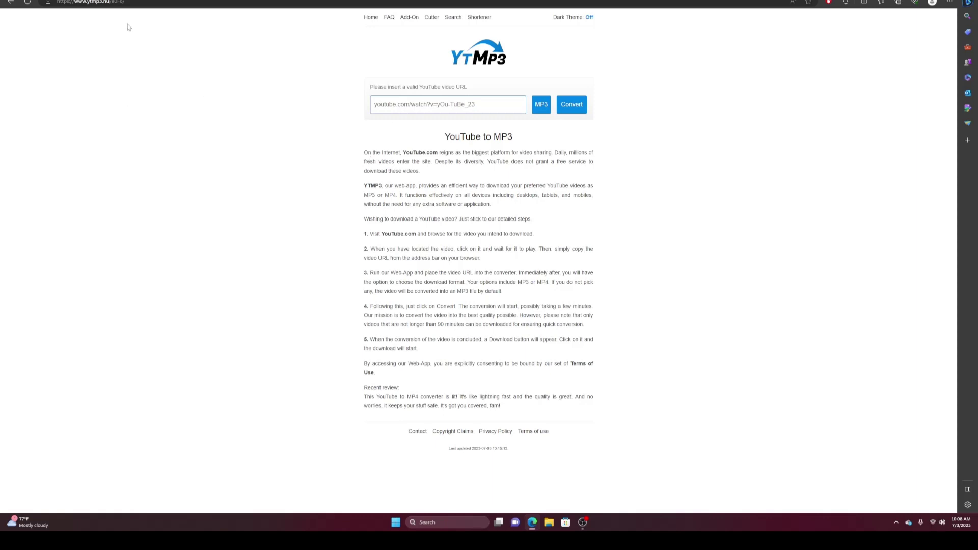
Open ytmp3.nu in a new Edge tab and focus its empty video link field
key("ctrl+t")
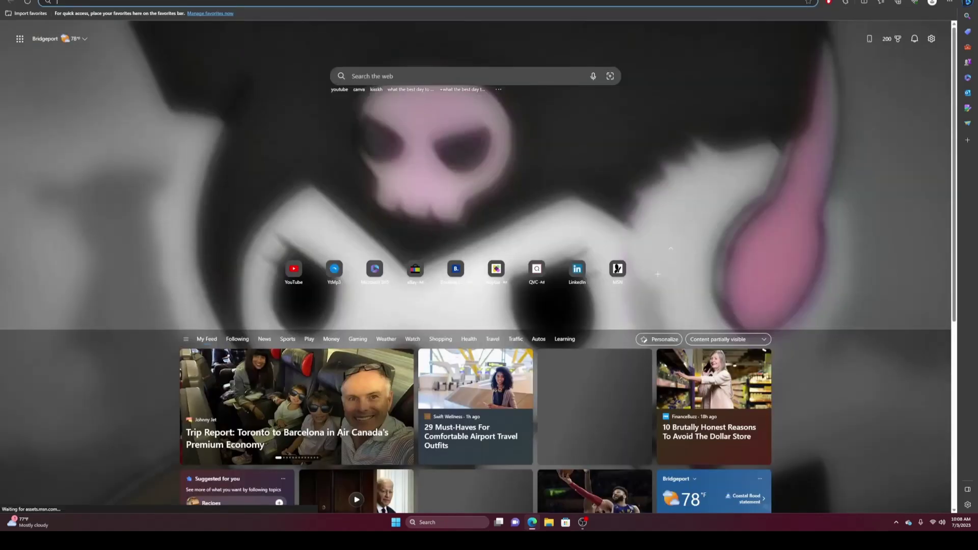
type("y")
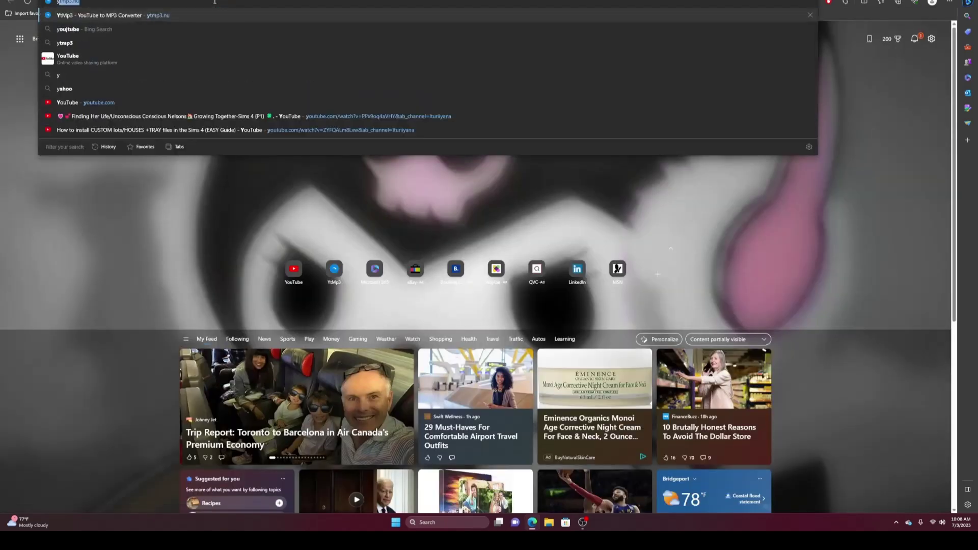
type("tmp3")
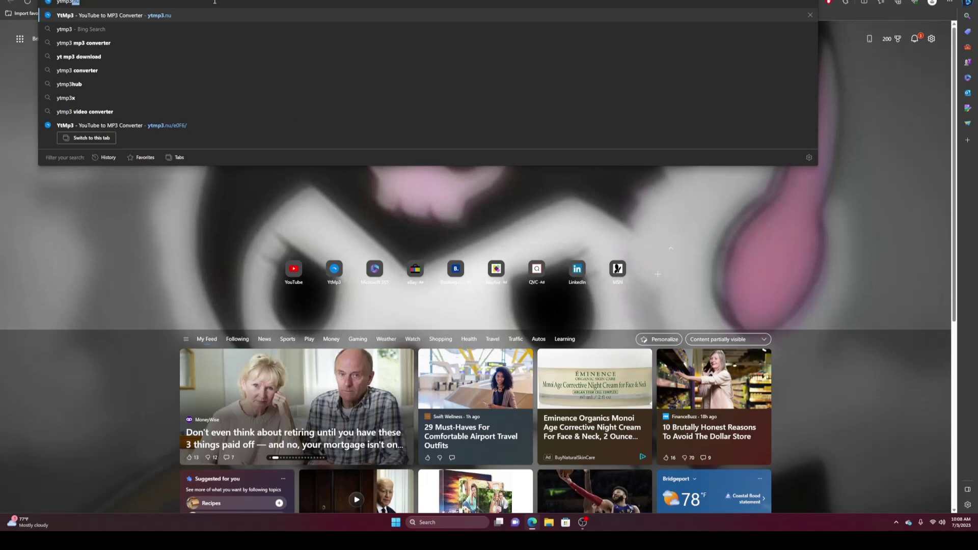
key("Return")
left_click(374, 104)
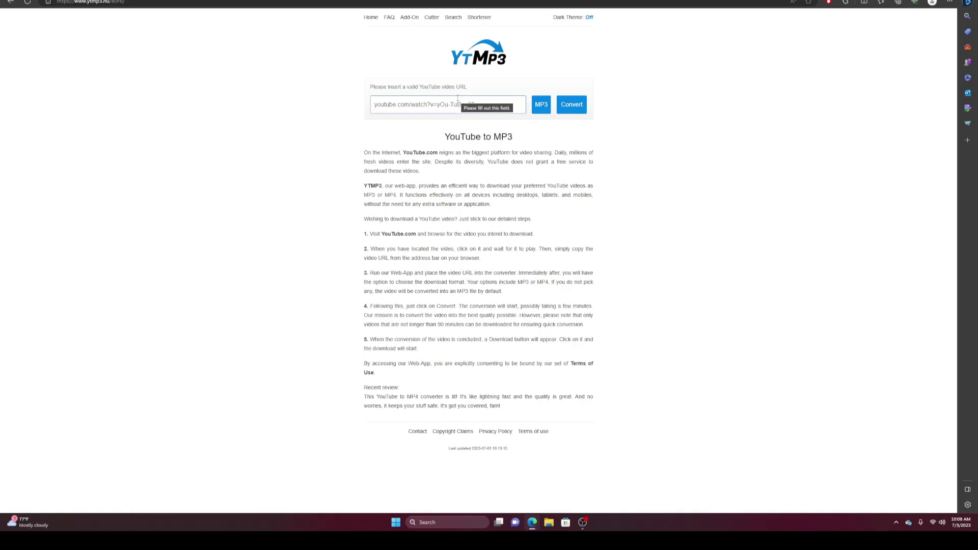
Copy the URL of the FIFTY FIFTY 'Cupid (Twin Version) (Lyrics)' YouTube video
key("ctrl+Tab")
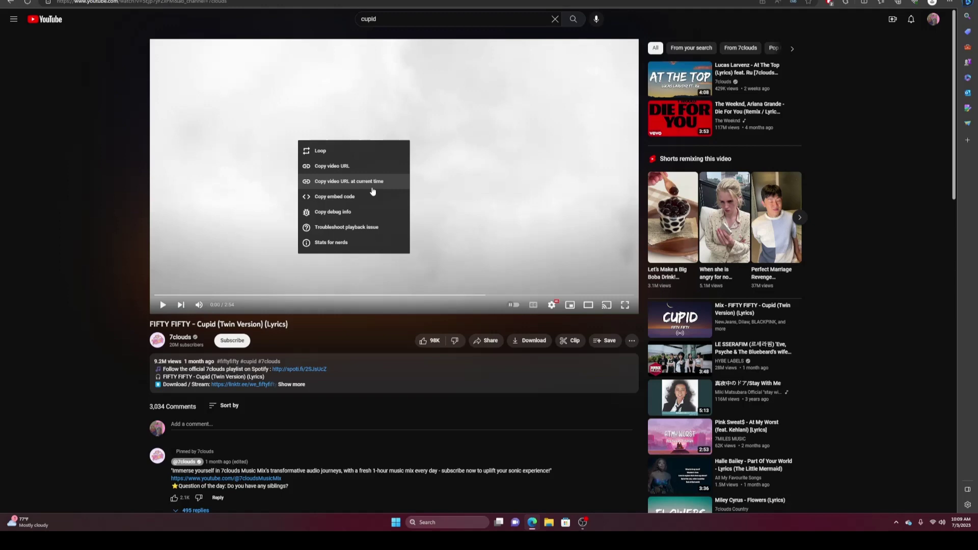
left_click(363, 173)
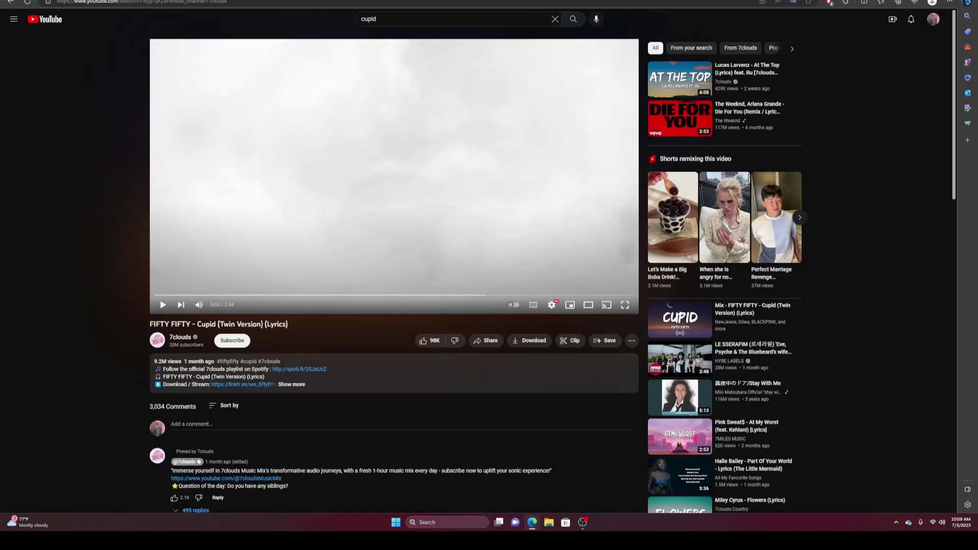
Paste the Cupid link into YTMP3, convert and download the MP3, then minimise Edge
left_click(69, 3)
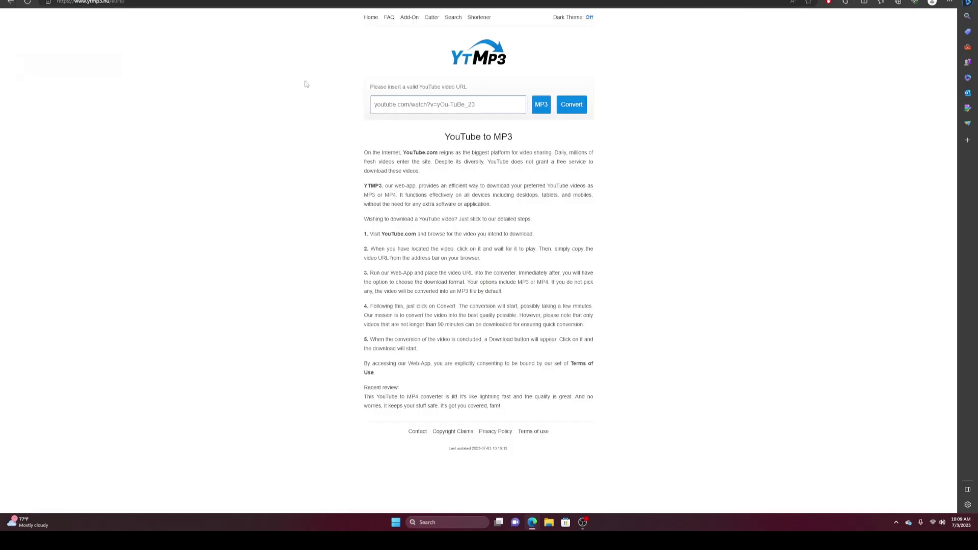
right_click(393, 106)
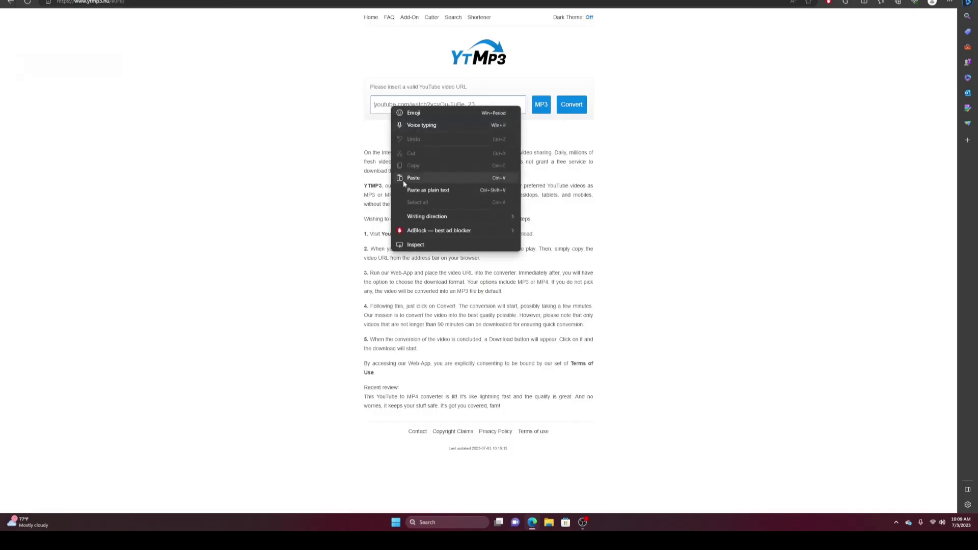
left_click(413, 178)
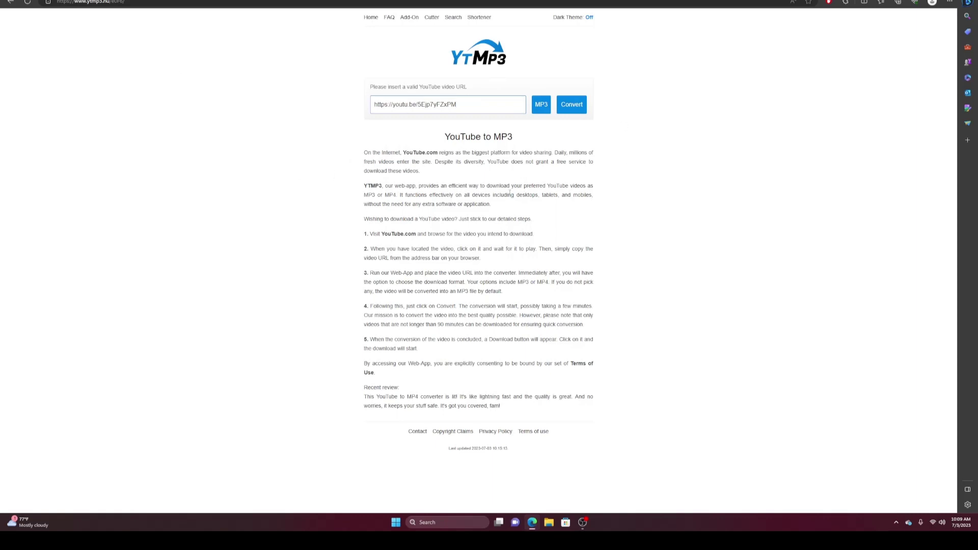
left_click(575, 107)
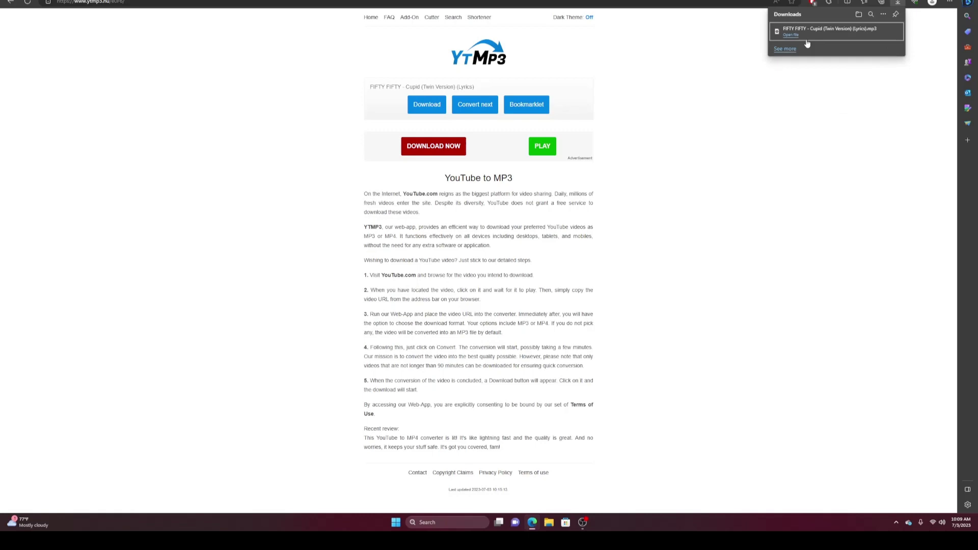
left_click(583, 524)
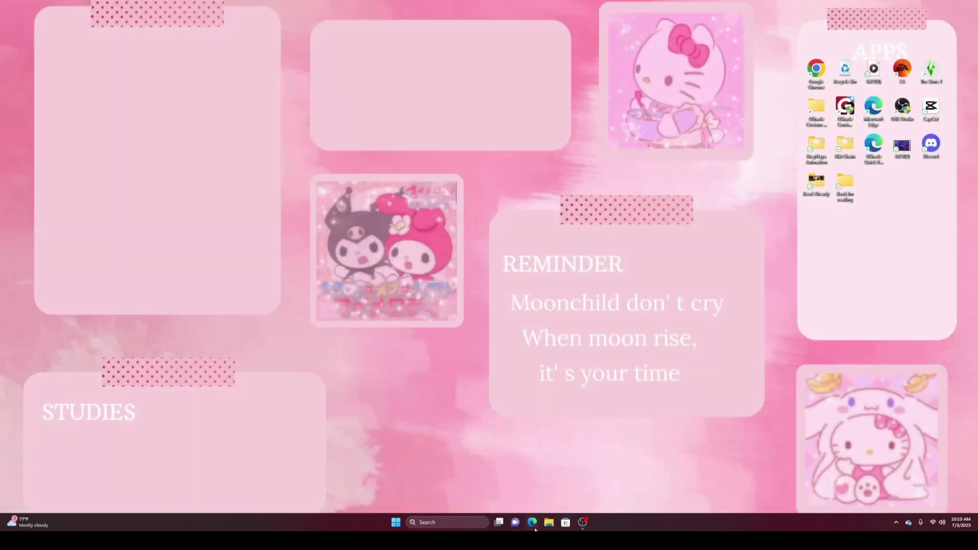
Snap two File Explorer windows side by side, with Downloads open in the right one
left_click(549, 523)
right_click(548, 523)
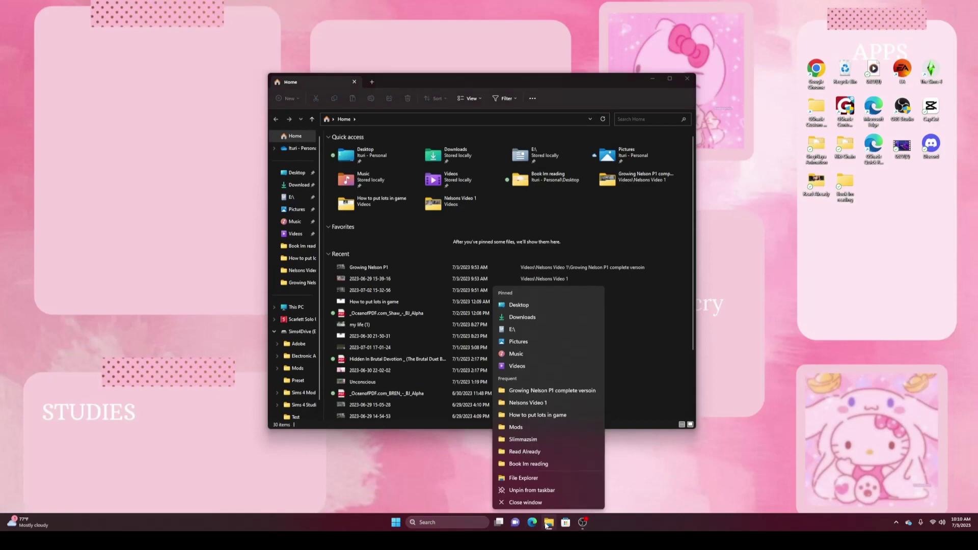
left_click(562, 482)
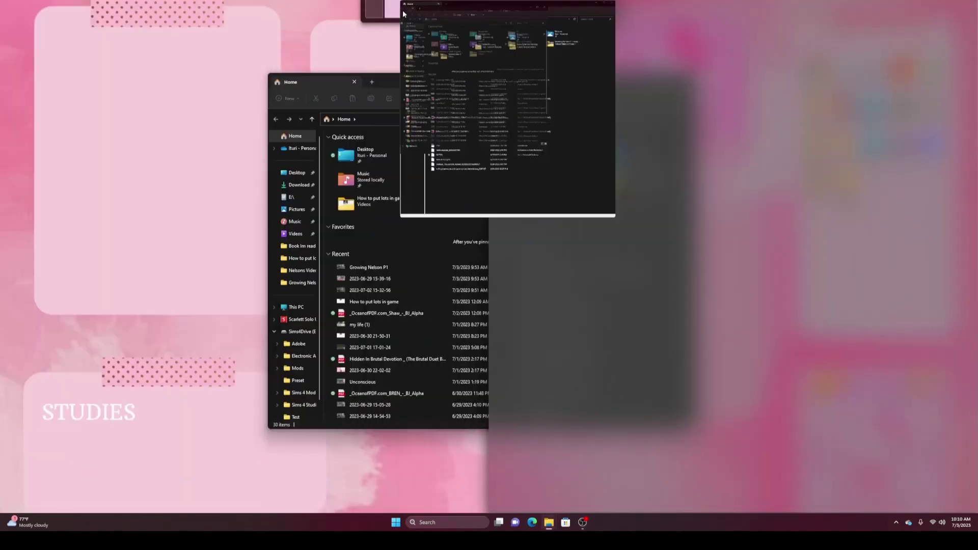
left_click_drag(469, 96, 451, 11)
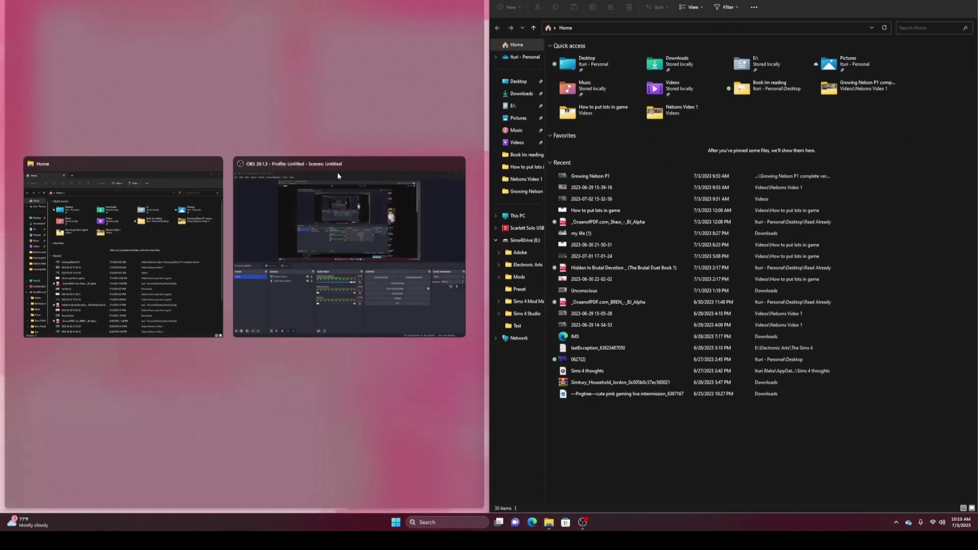
left_click(199, 224)
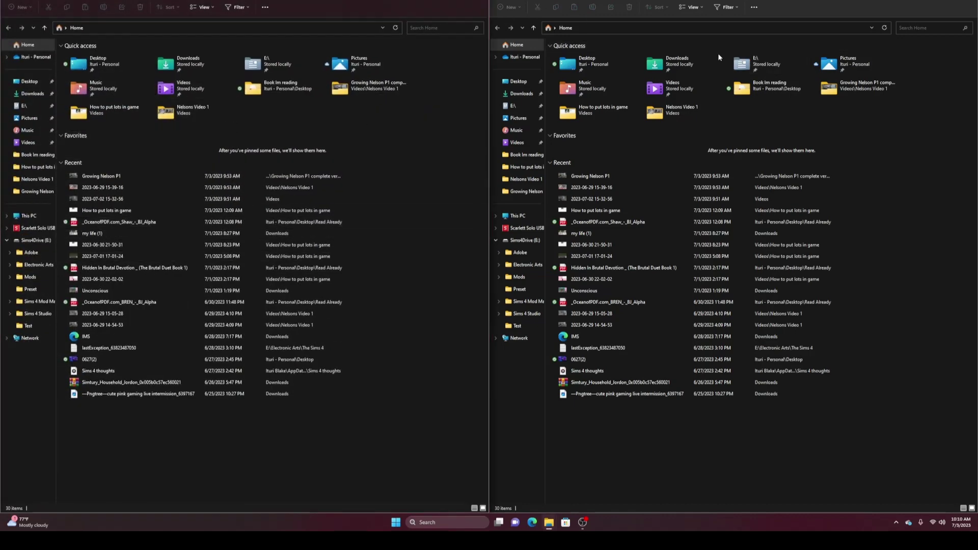
double_click(690, 59)
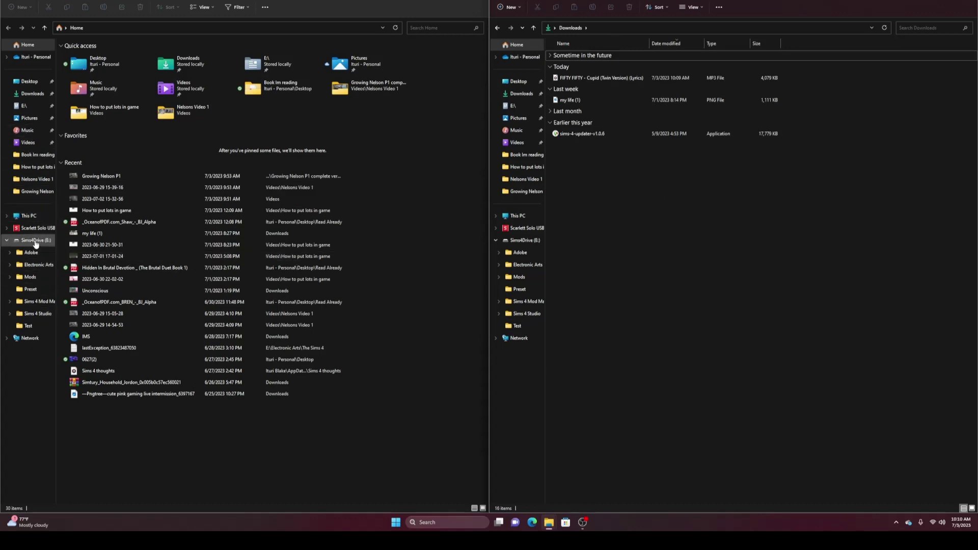
Browse the left window to Sims4Drive (E:) > Electronic Arts > The Sims 4 > Custom Music
left_click(36, 242)
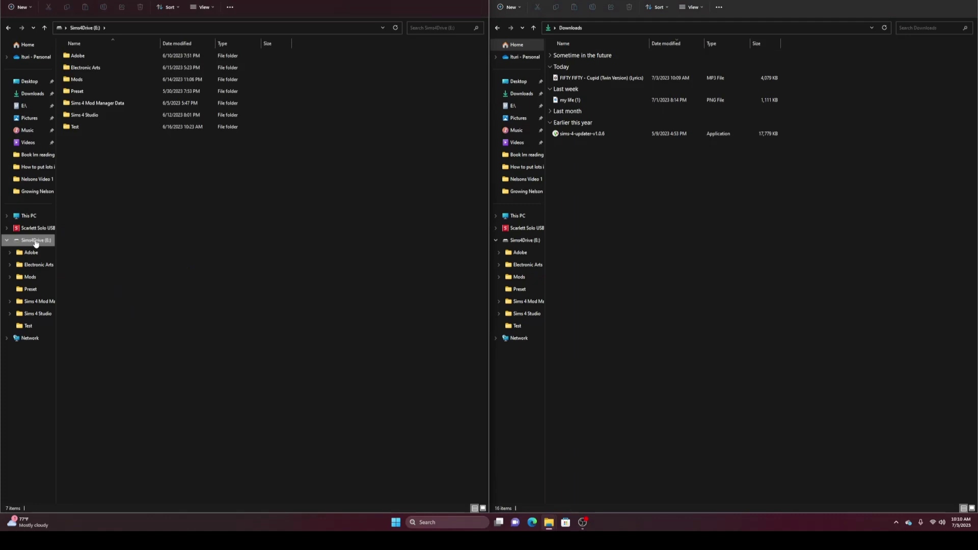
double_click(125, 67)
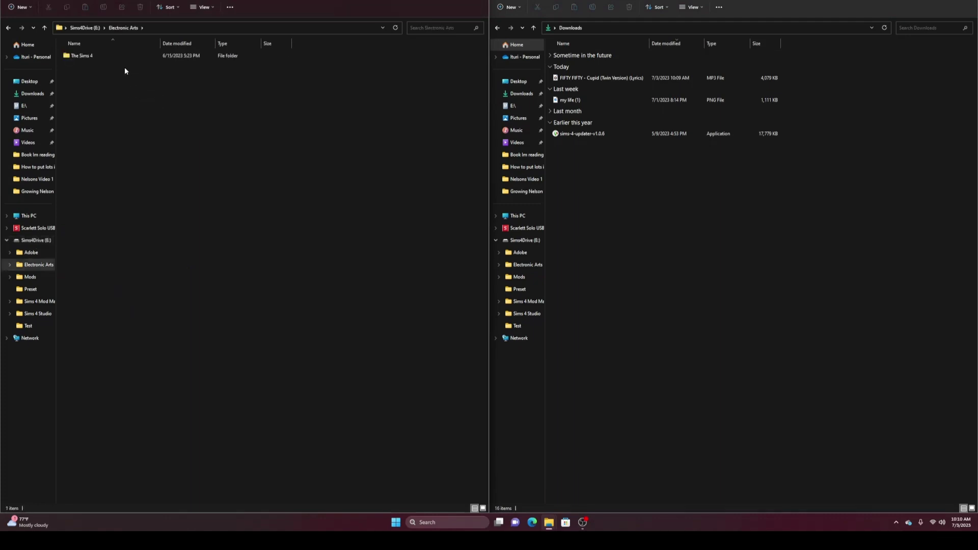
double_click(141, 56)
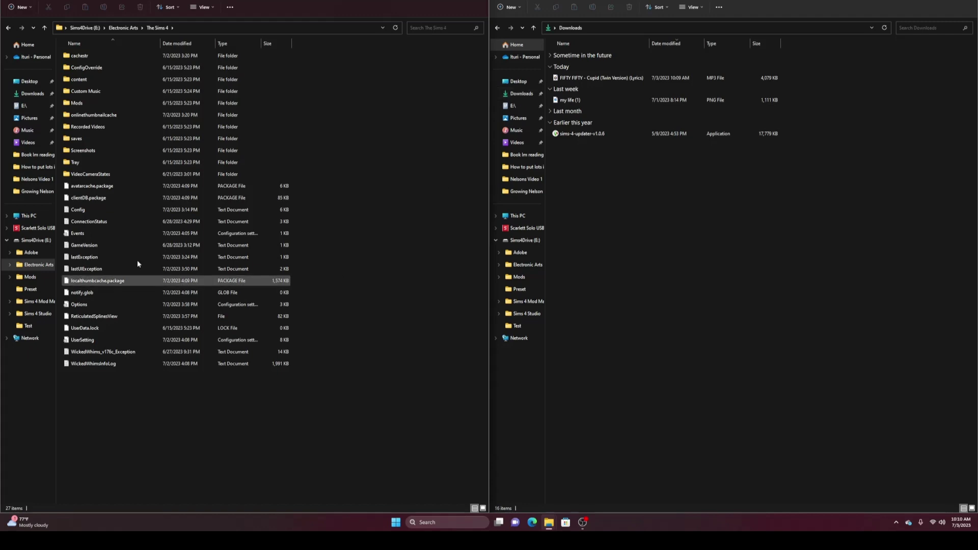
double_click(92, 92)
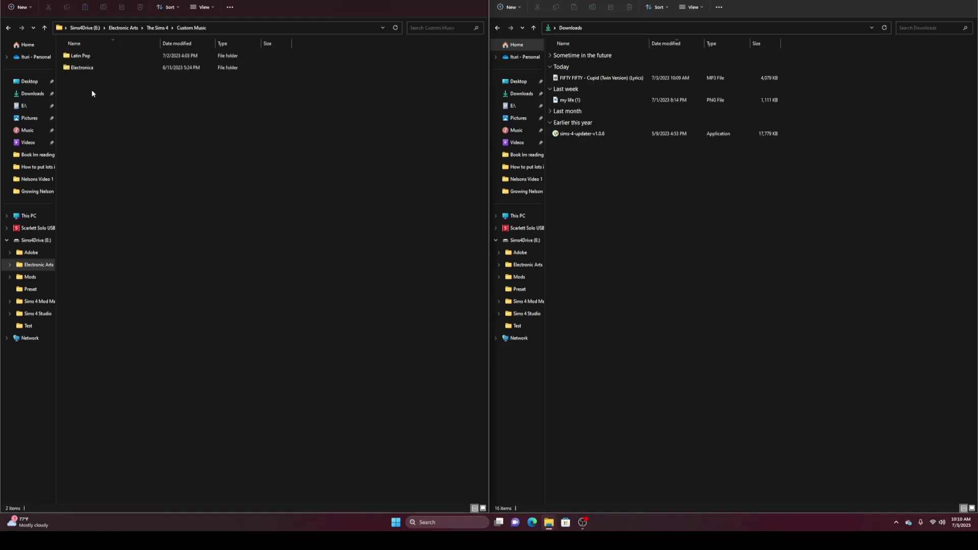
double_click(117, 70)
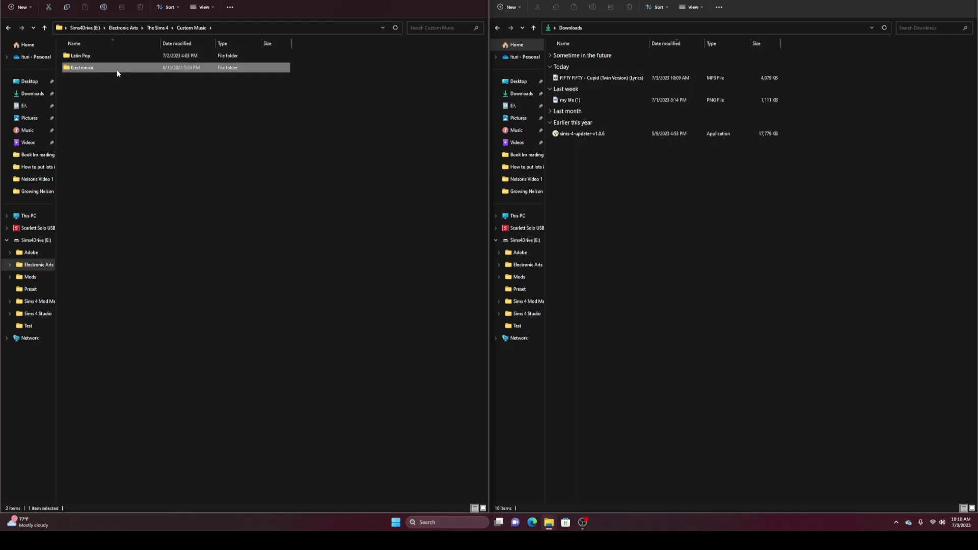
left_click(8, 28)
double_click(213, 70)
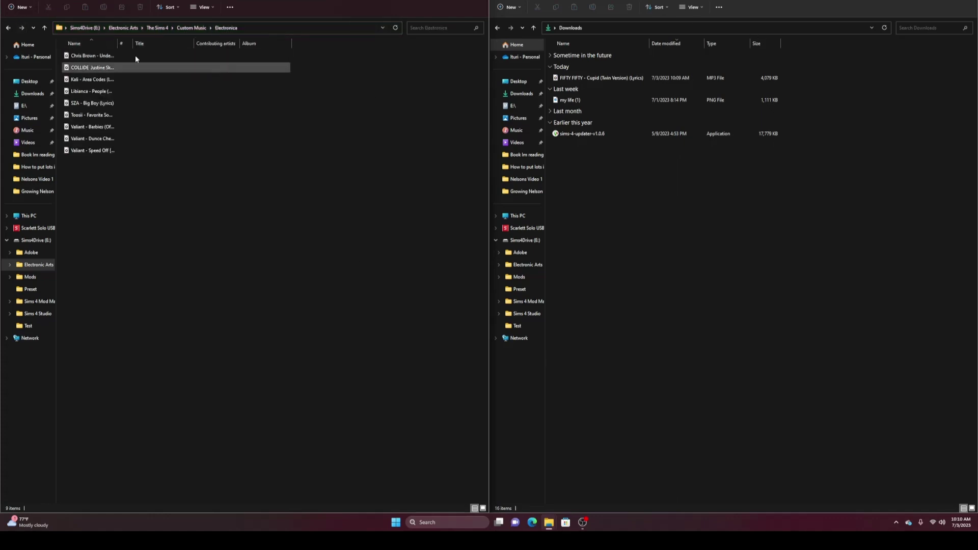
left_click(10, 27)
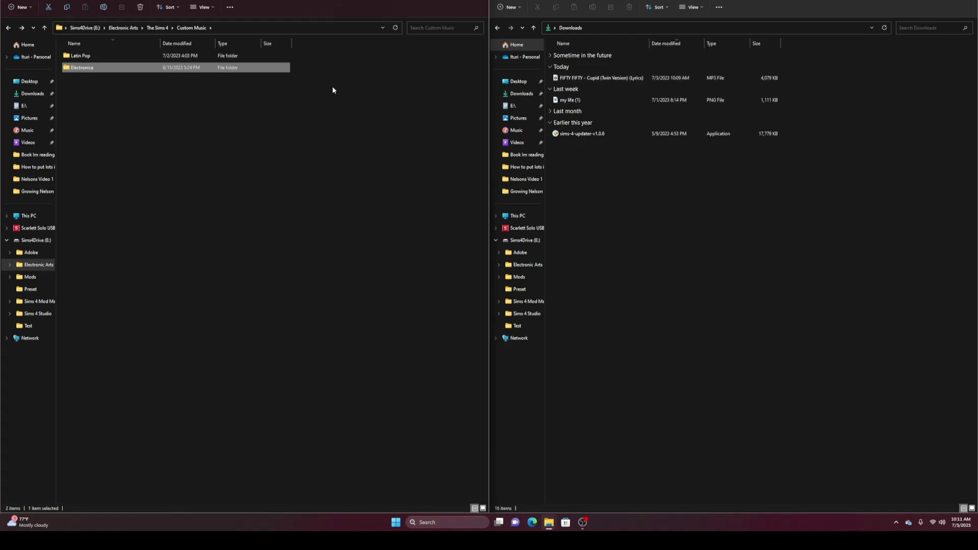
Drag the Cupid MP3 from Downloads into the Electronica folder
double_click(165, 71)
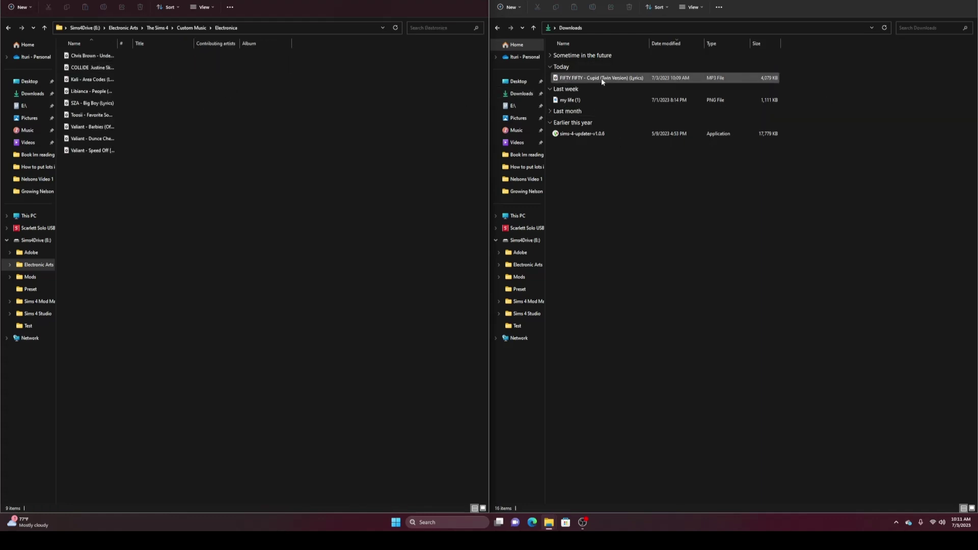
mouse_move(601, 78)
left_mouse_down()
mouse_move(308, 155)
mouse_move(259, 237)
left_mouse_up()
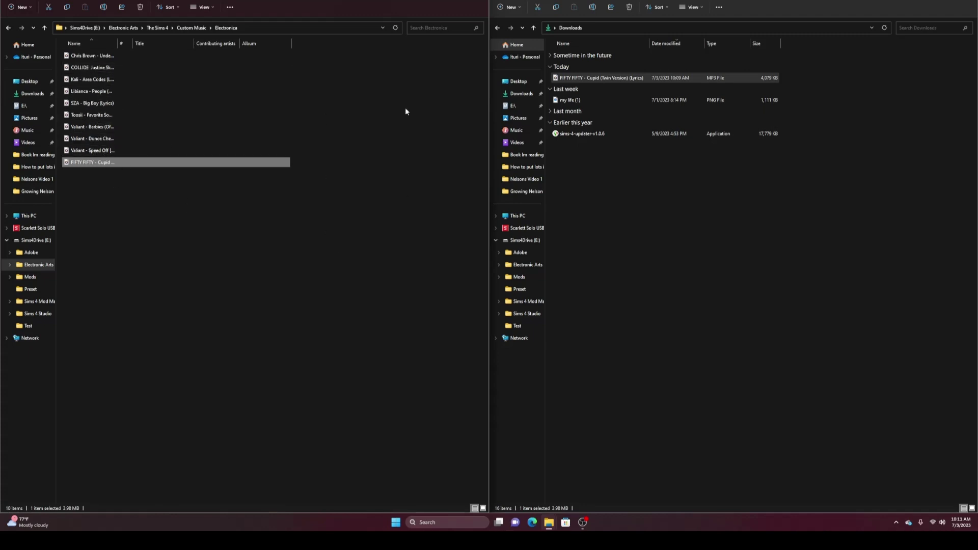
left_click(7, 28)
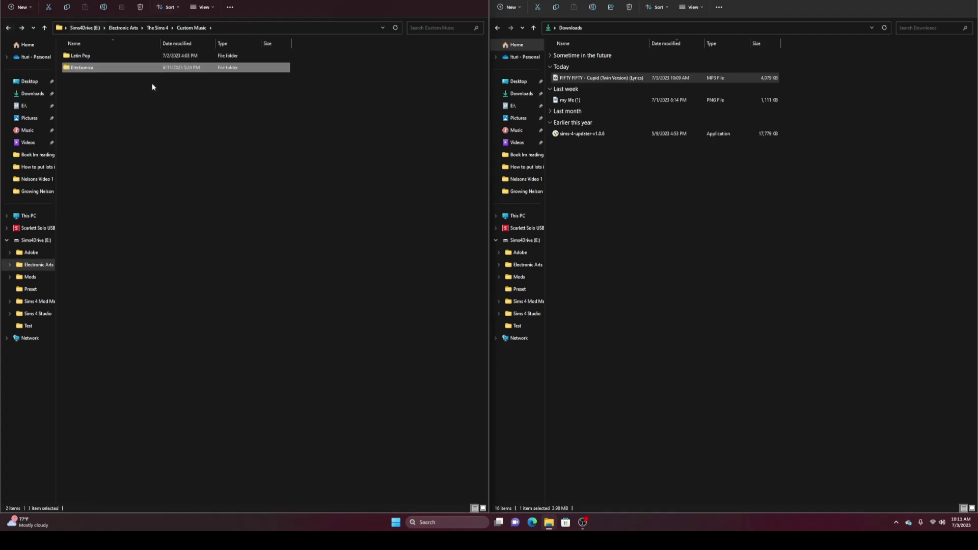
Delete the Cupid MP3 from Downloads and close both Explorer windows
left_click(629, 15)
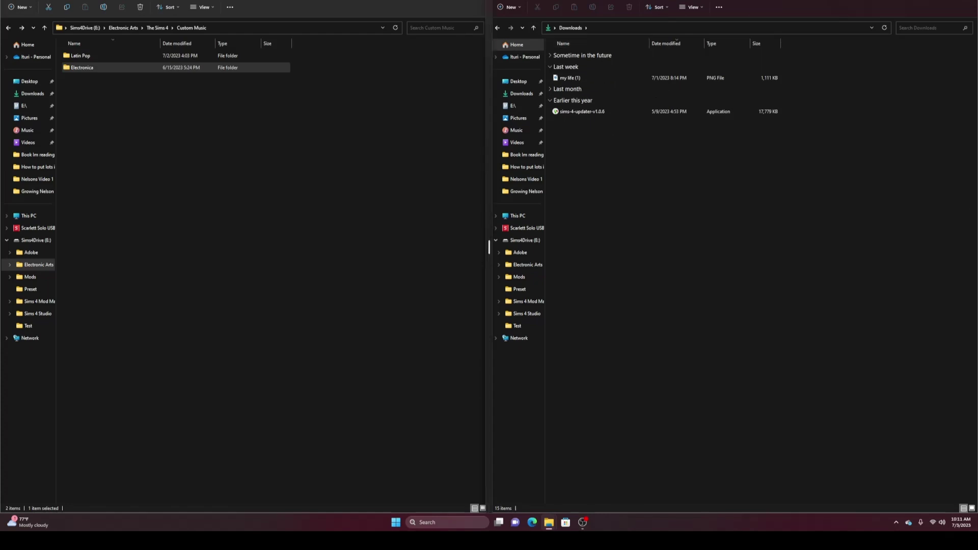
key("alt+F4")
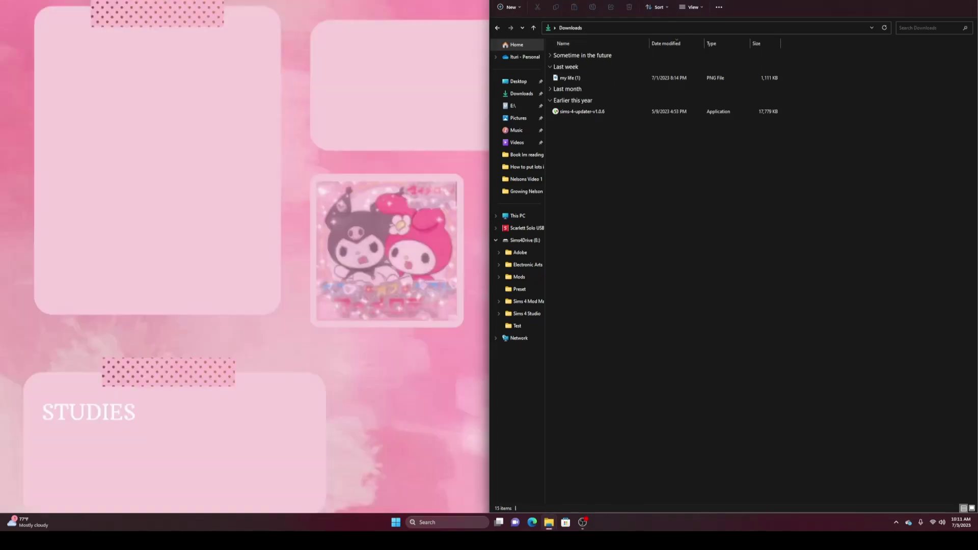
key("super+Down")
key("super+Down")
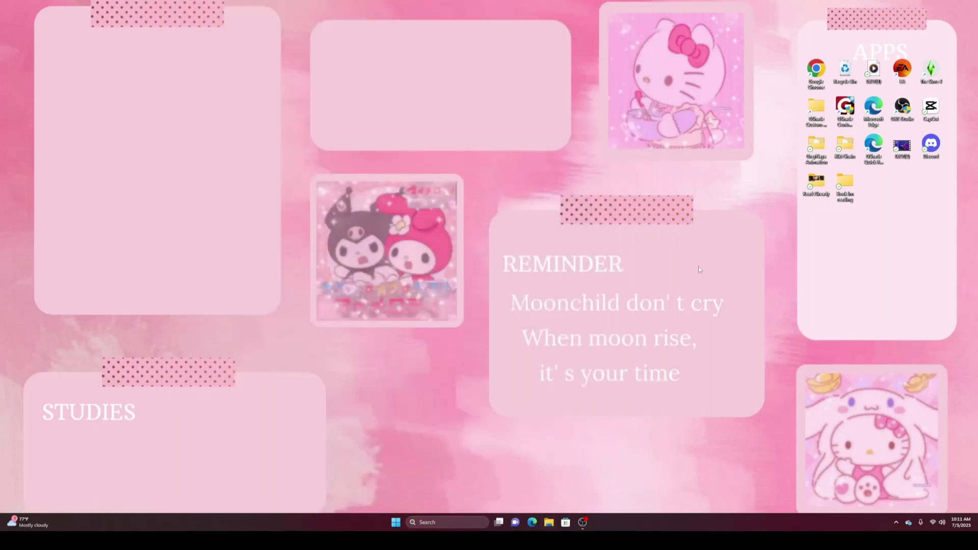